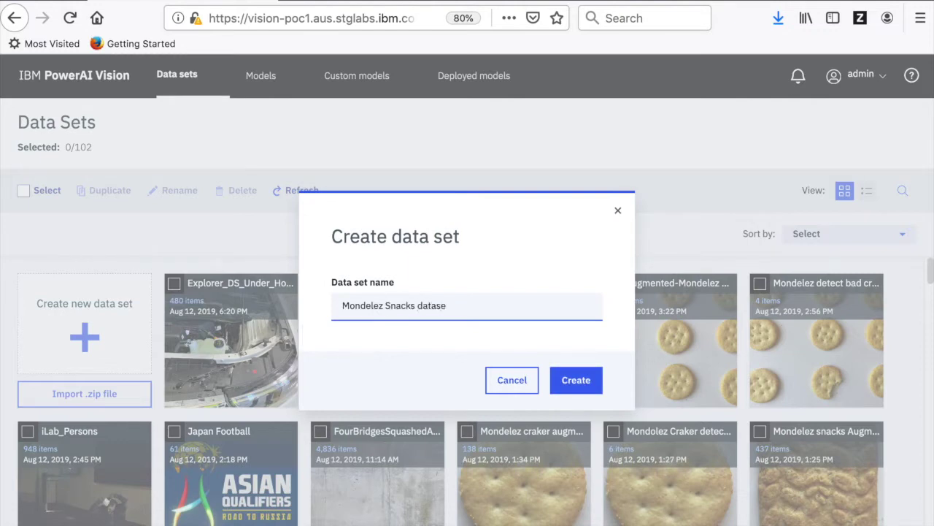
Step: Create the data set named Mondelez Snacks dataset v2 and open it
left_click(595, 384)
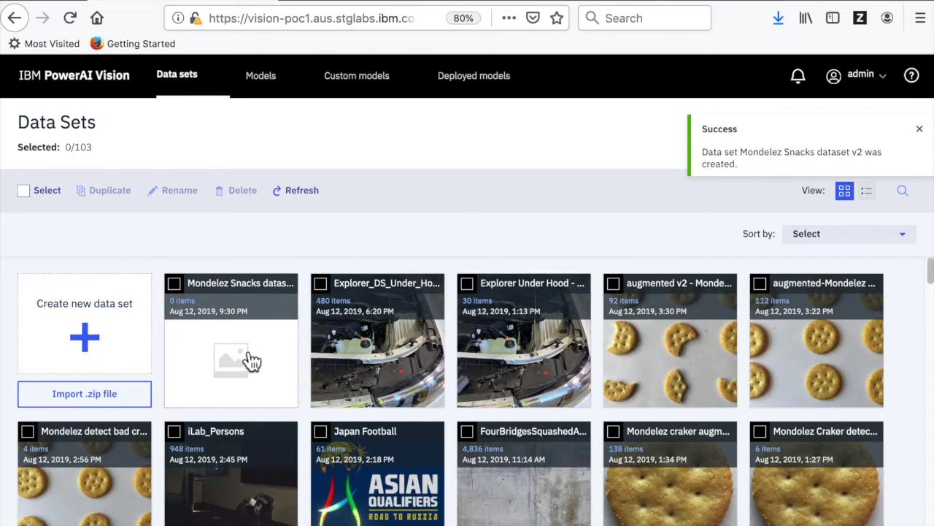
left_click(252, 359)
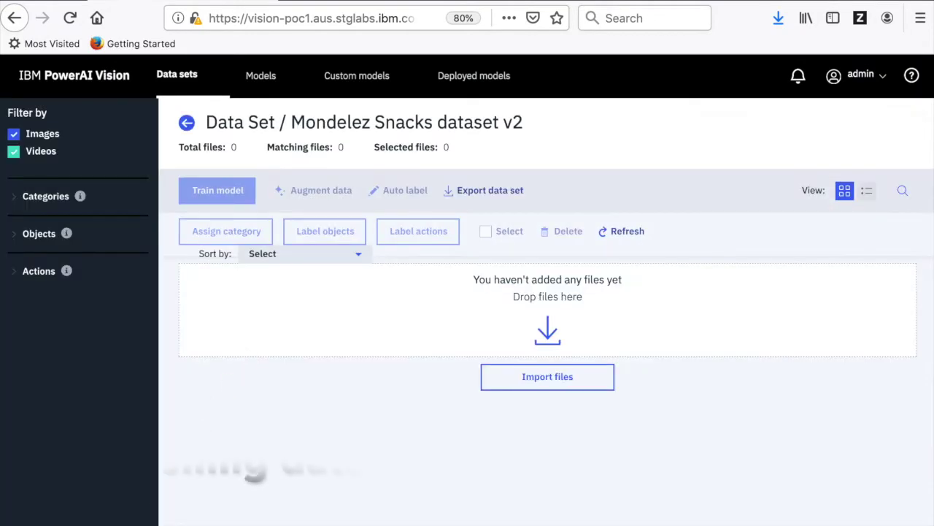
Step: Import IMG_4721.JPG, IMG_4722.JPG and IMG_4723.JPG from the training for classification folder into the data set
key("super+Tab")
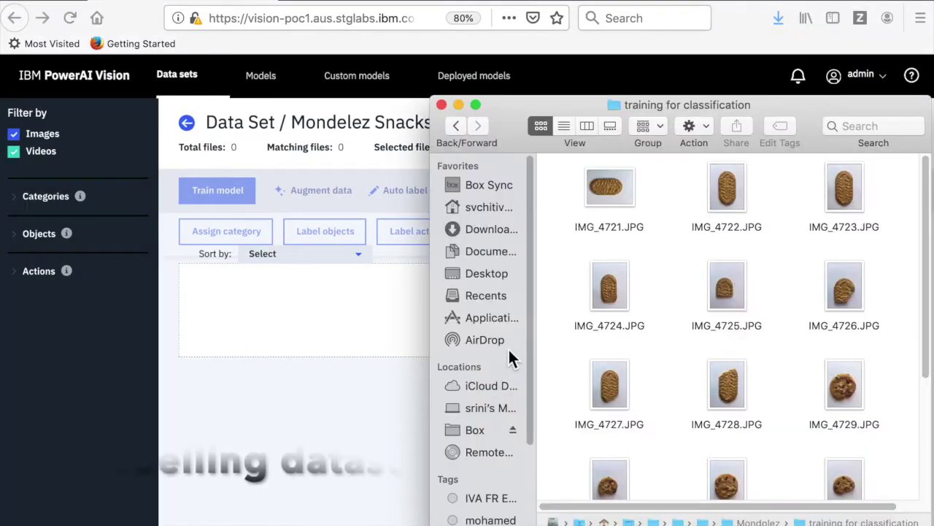
left_click(606, 185)
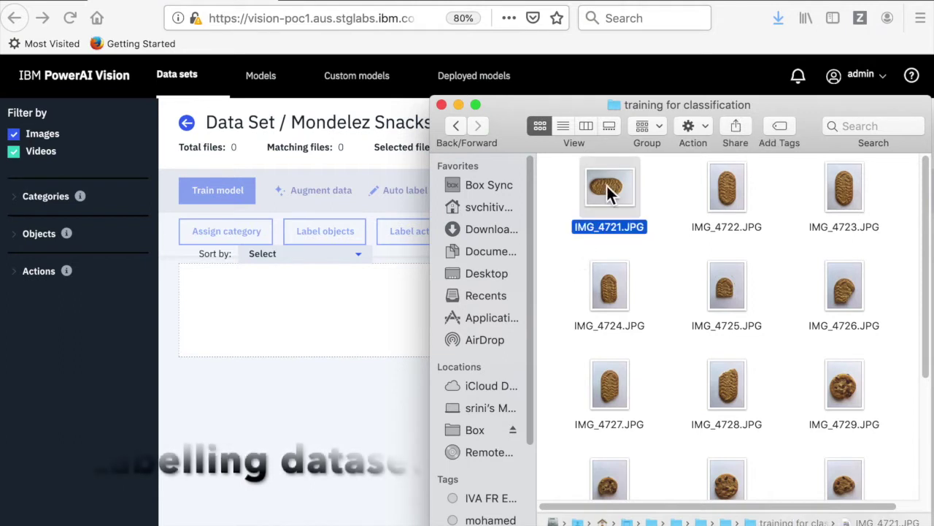
left_click(719, 195, "shift")
left_click(841, 199, "shift")
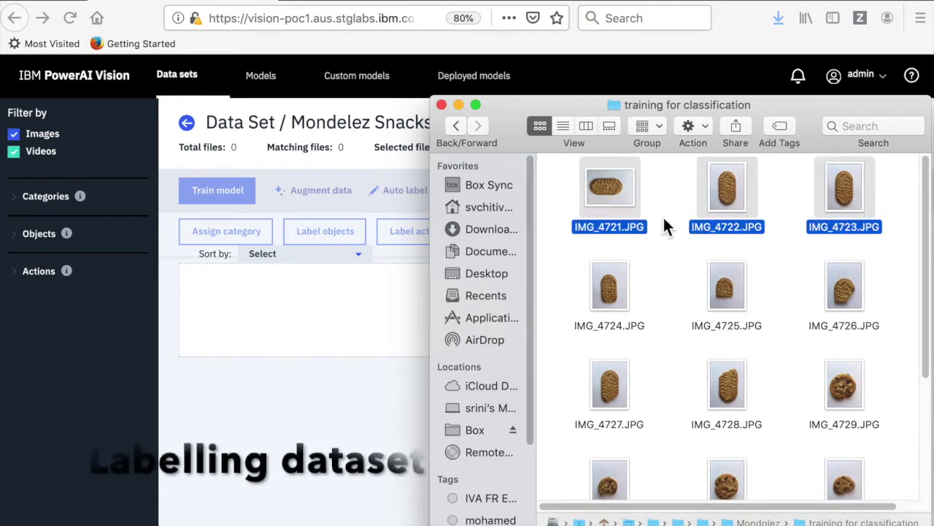
left_click_drag(604, 194, 332, 330)
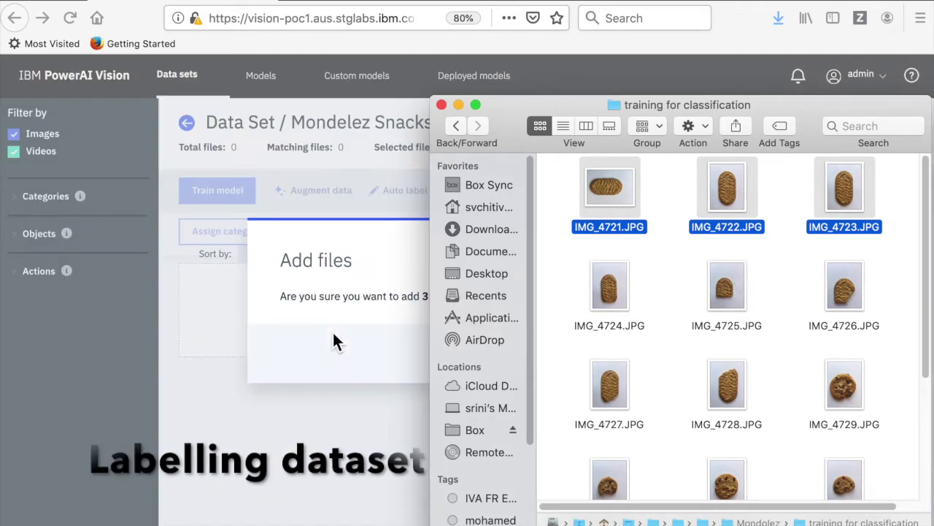
left_click(623, 352)
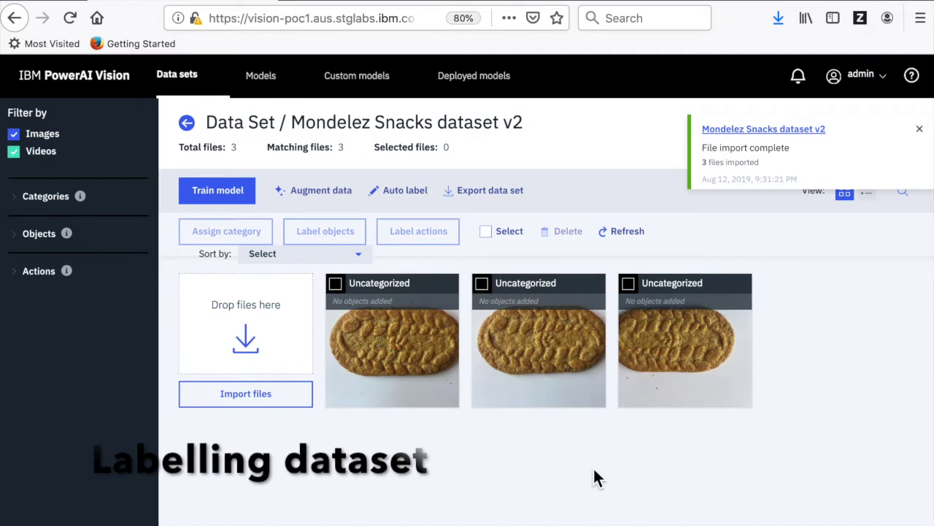
Step: Assign the new category Belvita-Good to all three imported images
left_click(485, 231)
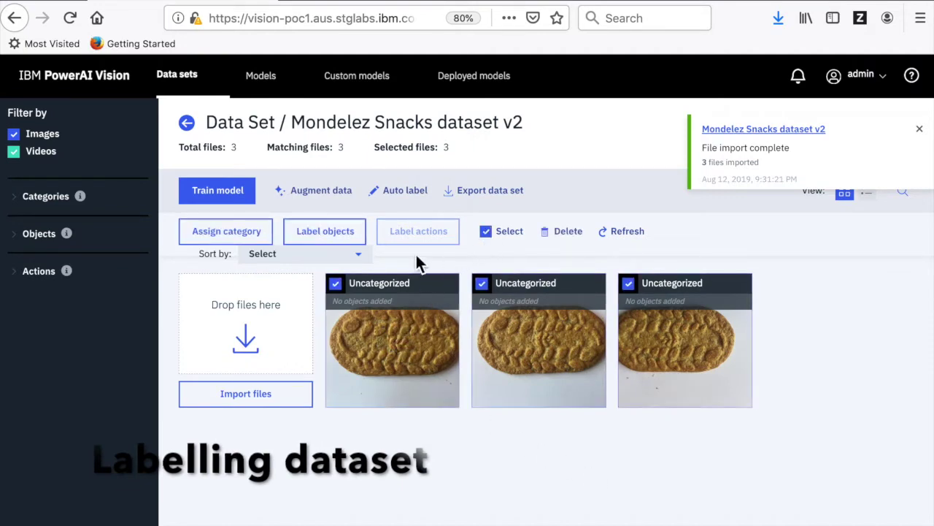
left_click(251, 235)
type("Belvita-Good")
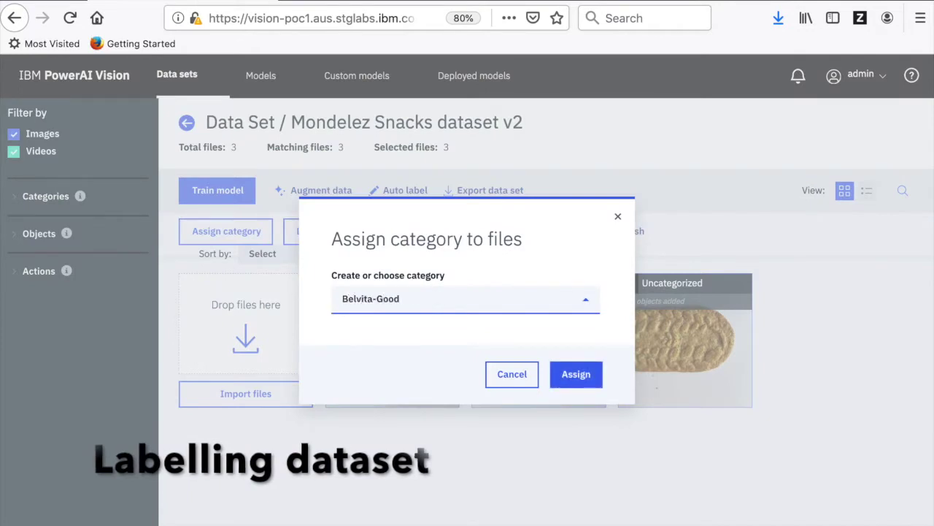
left_click(572, 379)
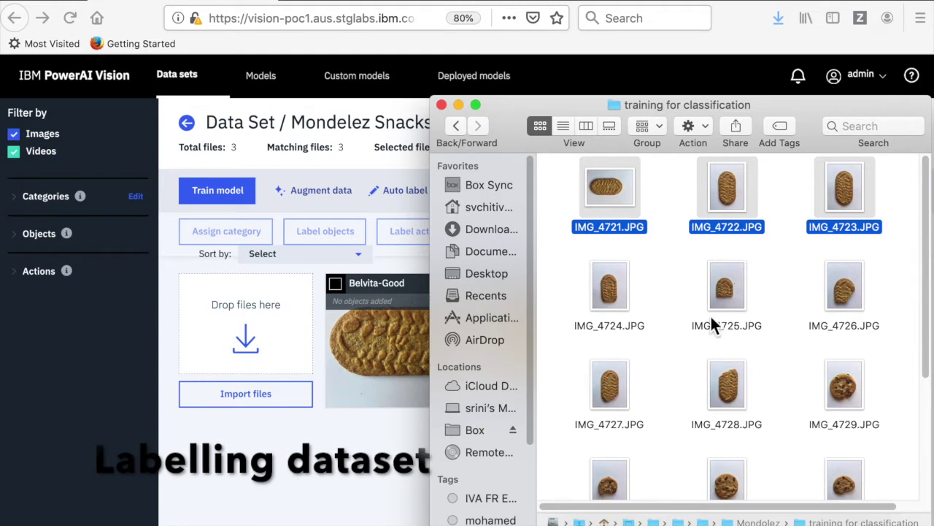
Step: Import the broken biscuit images IMG_4725.JPG, IMG_4726.JPG and IMG_4727.JPG into the data set
left_click(720, 294)
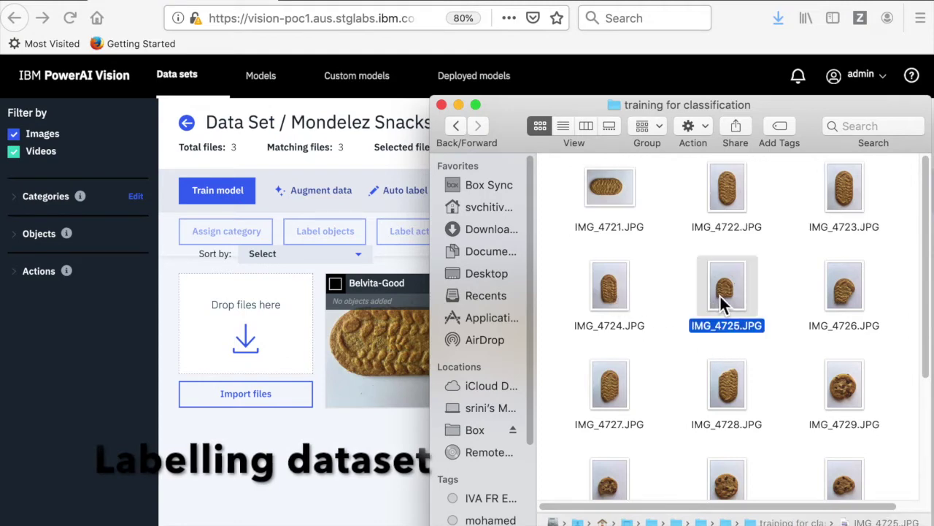
left_click(848, 294, "super")
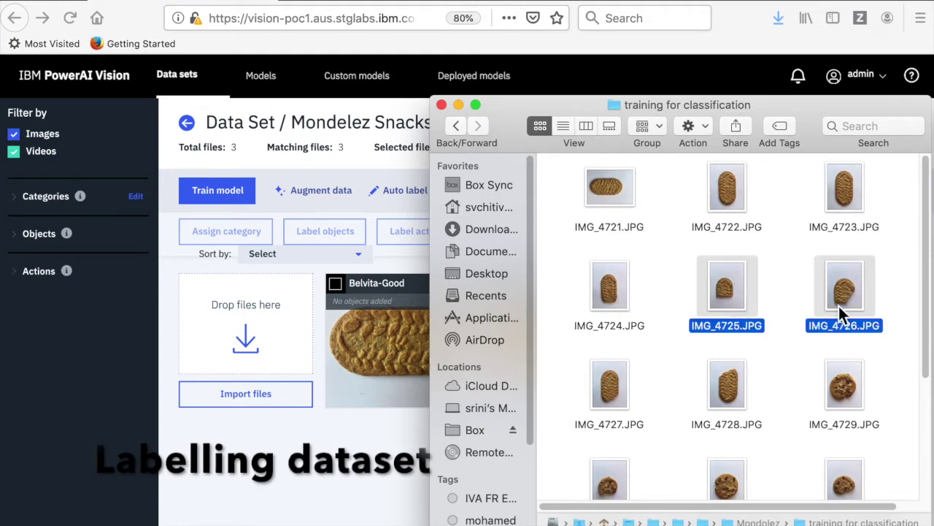
left_click(613, 397, "super")
left_click_drag(727, 299, 264, 308)
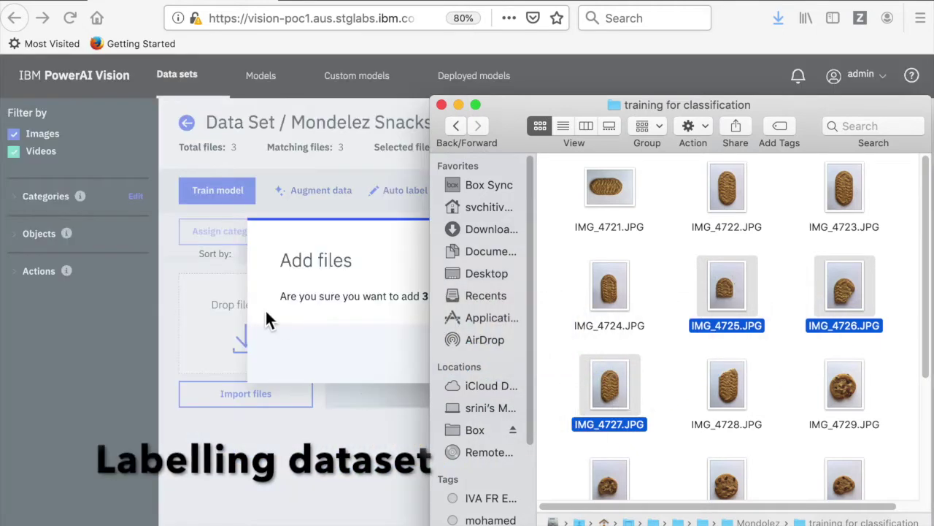
left_click(632, 356)
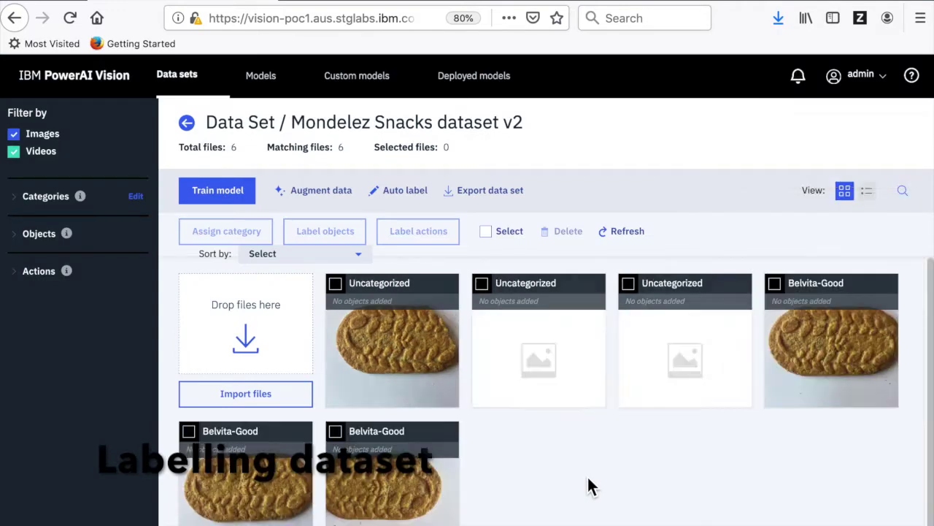
Step: Filter the data set to uncategorized images and assign all of them the new category Belvita-Bad
left_click(60, 198)
left_click(63, 246)
left_click(485, 232)
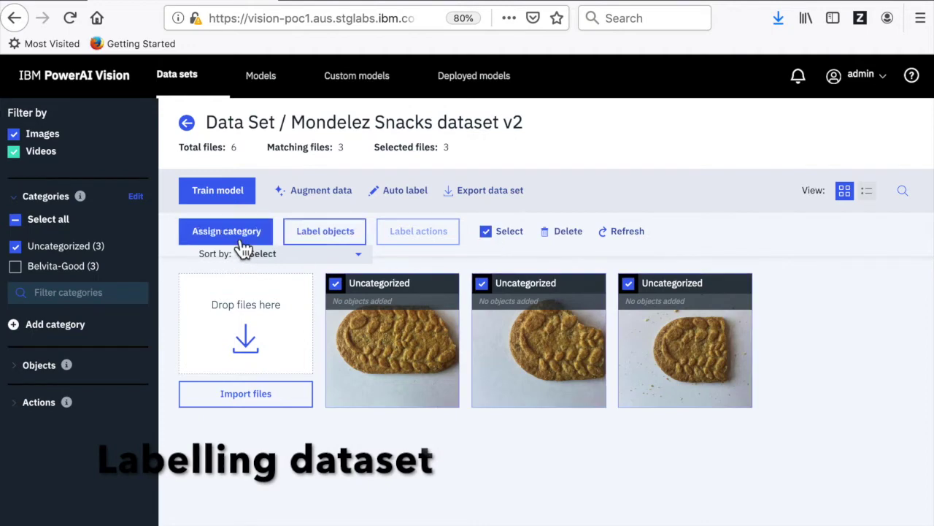
left_click(234, 232)
left_click(381, 299)
type("Belvita-Bad")
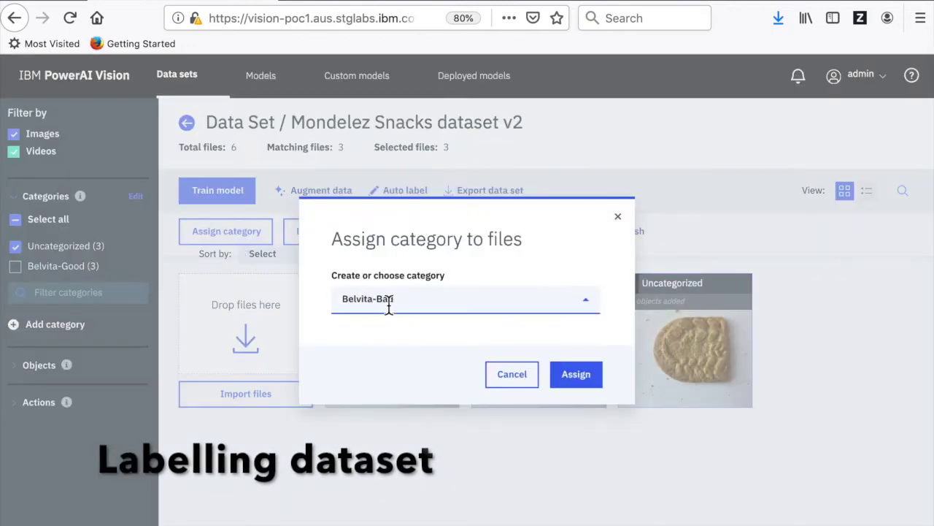
left_click(576, 375)
Step: Import the whole chocolate chip cookie images, including IMG_4729.JPG and IMG_4731.JPG, from the training for classification folder
key("super+Tab")
scroll(898, 394, "down", 4)
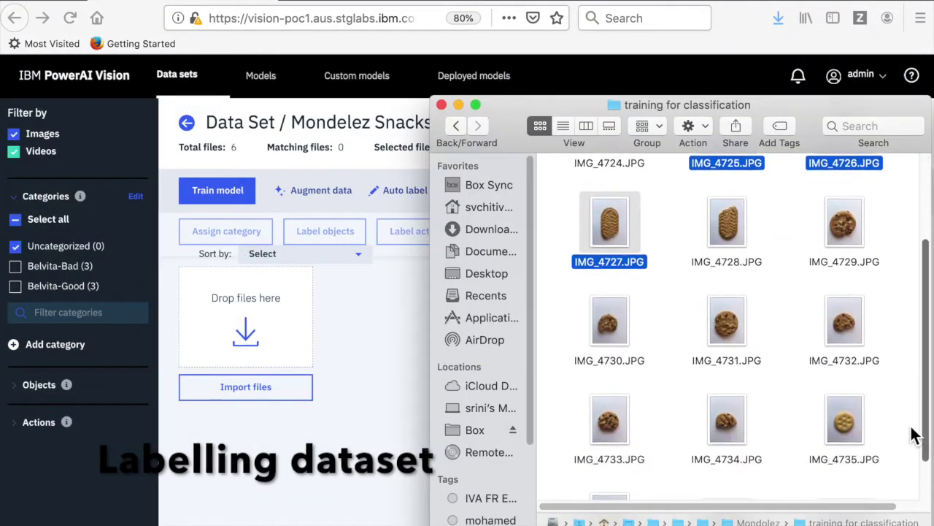
left_click(851, 220)
left_click(739, 323, "super")
left_click_drag(738, 323, 241, 321)
left_click(624, 358)
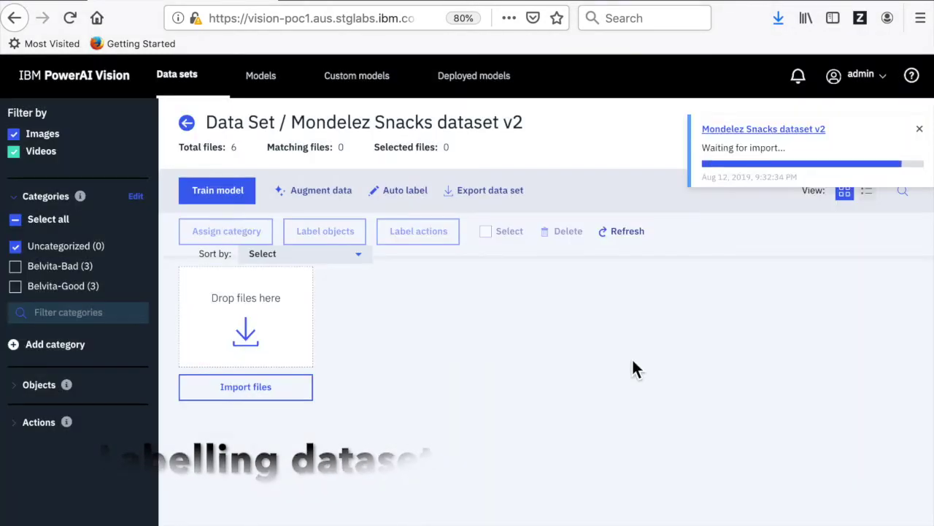
Step: Select all imported cookie images and start assigning them a category
left_click(485, 232)
left_click(226, 232)
type("C")
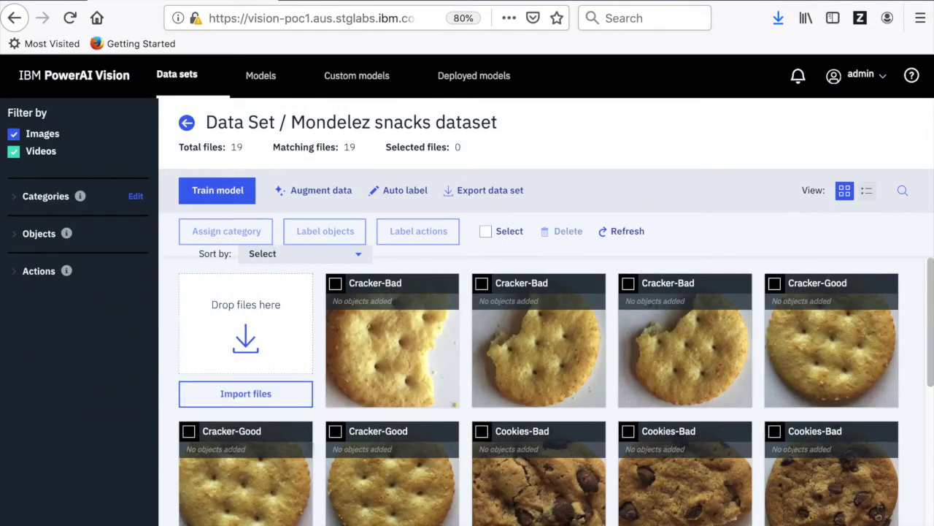
Step: Review the labelled images in Mondelez snacks dataset by category: Cracker-Bad, Cracker-Good and all categories together
left_click_drag(930, 354, 897, 473)
left_click(66, 207)
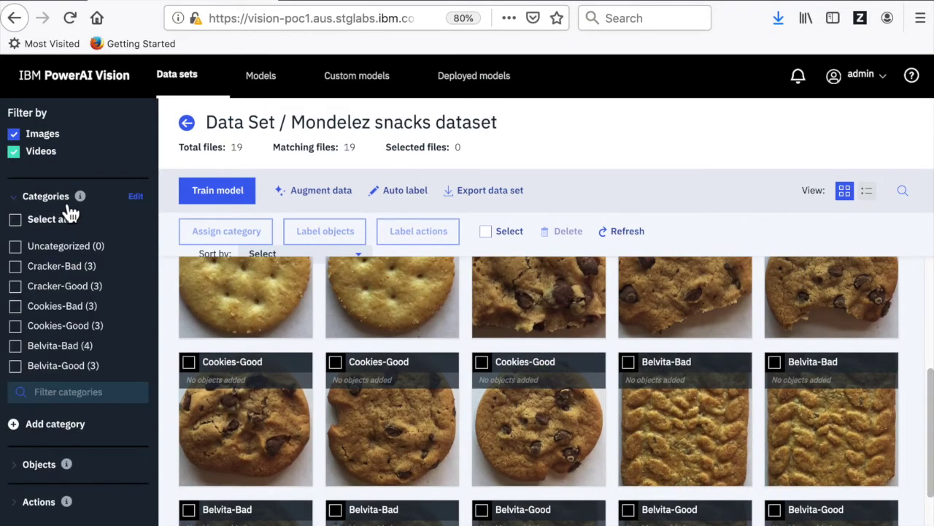
left_click(70, 275)
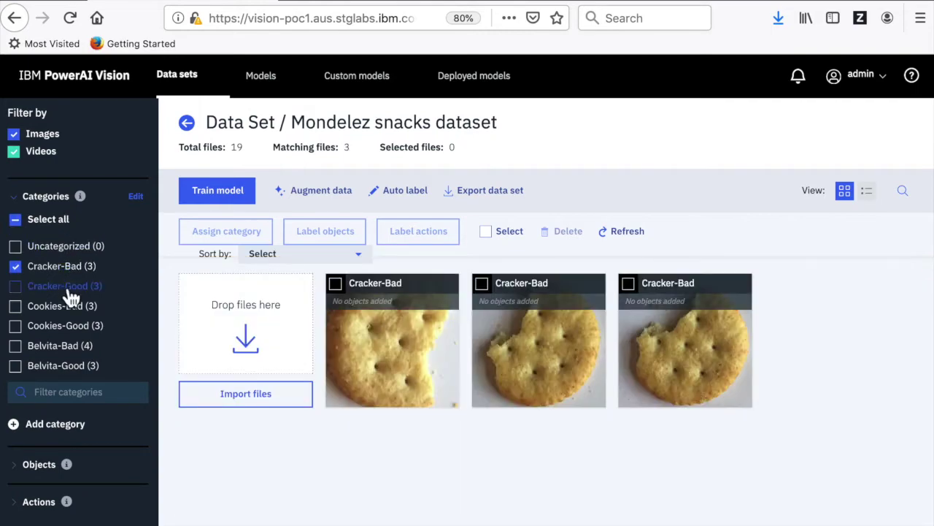
left_click(70, 288)
left_click(27, 221)
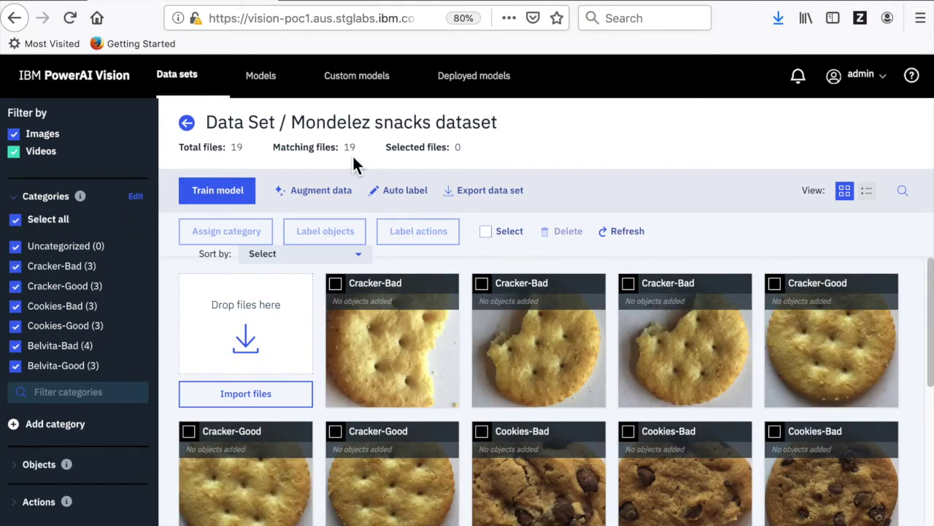
Step: Choose the Blur, Sharpen, Rotate, Vertical flip and Horizontal flip filters for augmenting the Mondelez snacks dataset
left_click(347, 205)
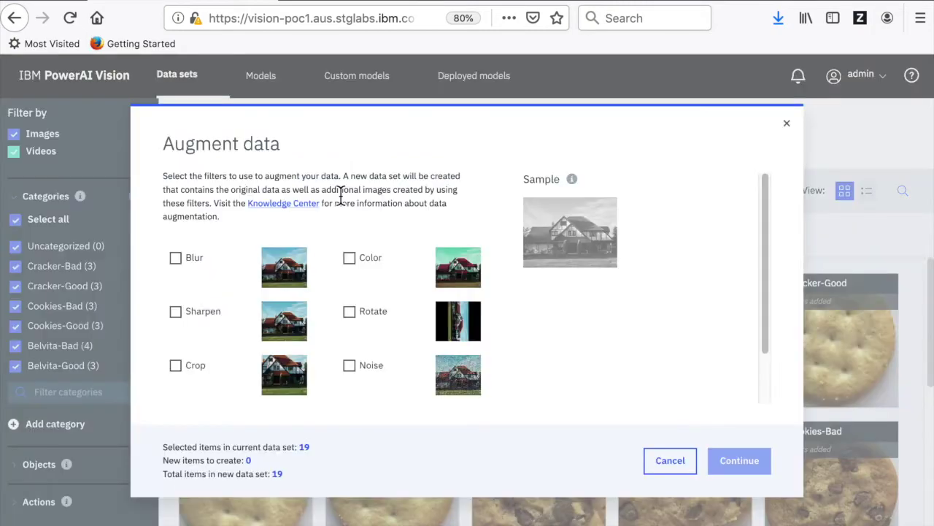
left_click(207, 271)
left_click(188, 320)
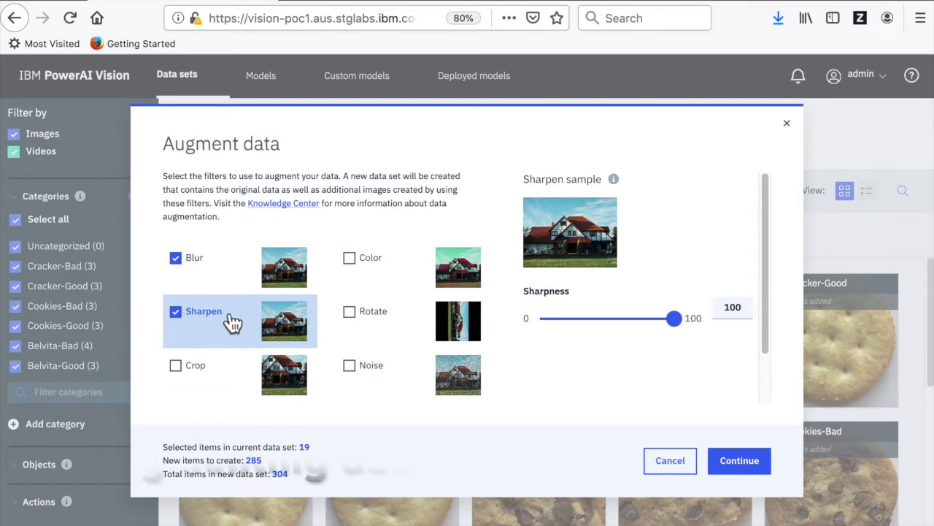
scroll(370, 321, "down", 1)
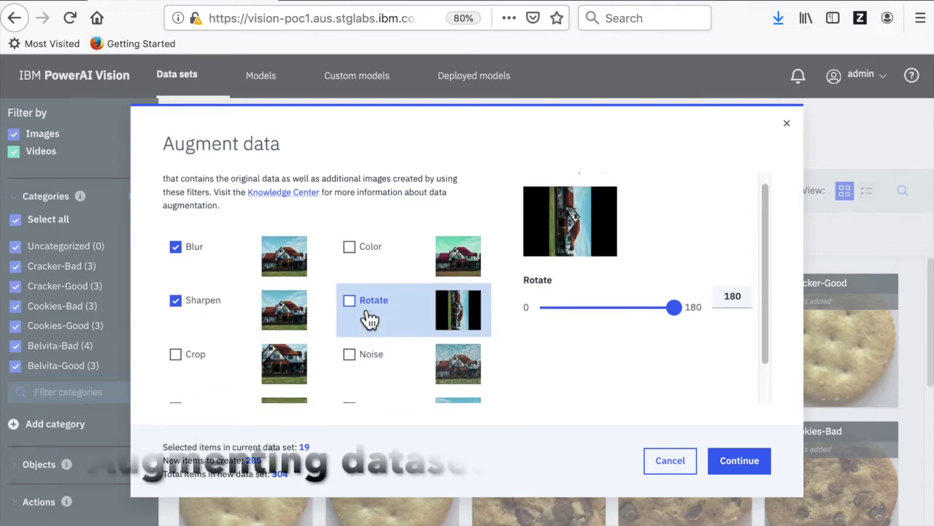
left_click(359, 285)
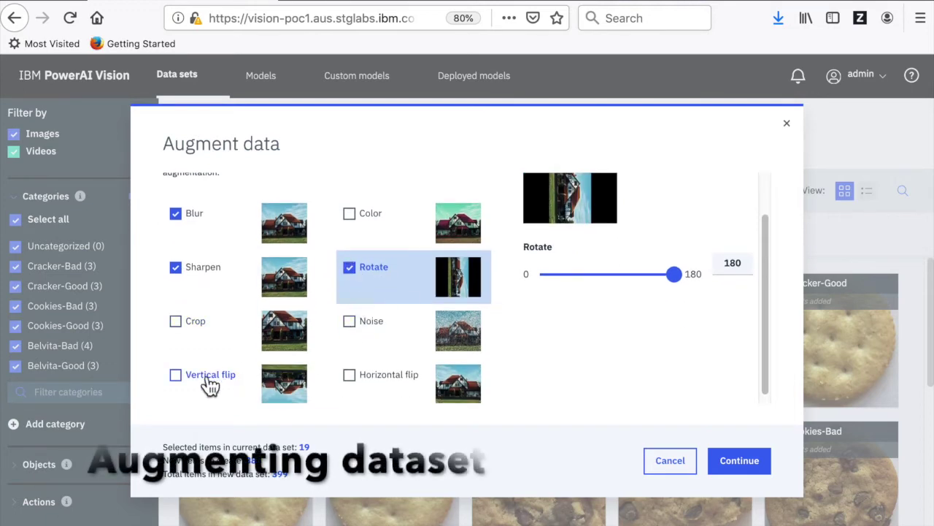
left_click(186, 385)
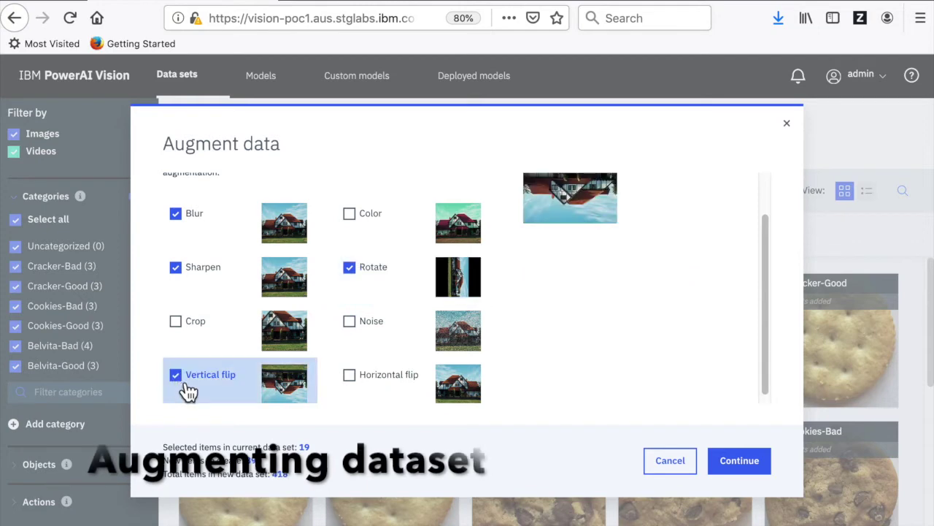
left_click(357, 387)
left_click_drag(770, 373, 768, 349)
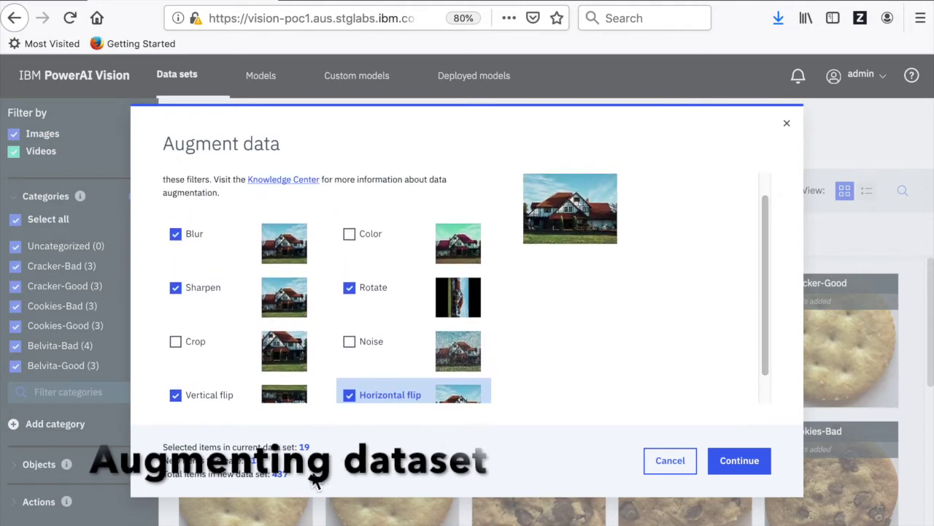
double_click(277, 475)
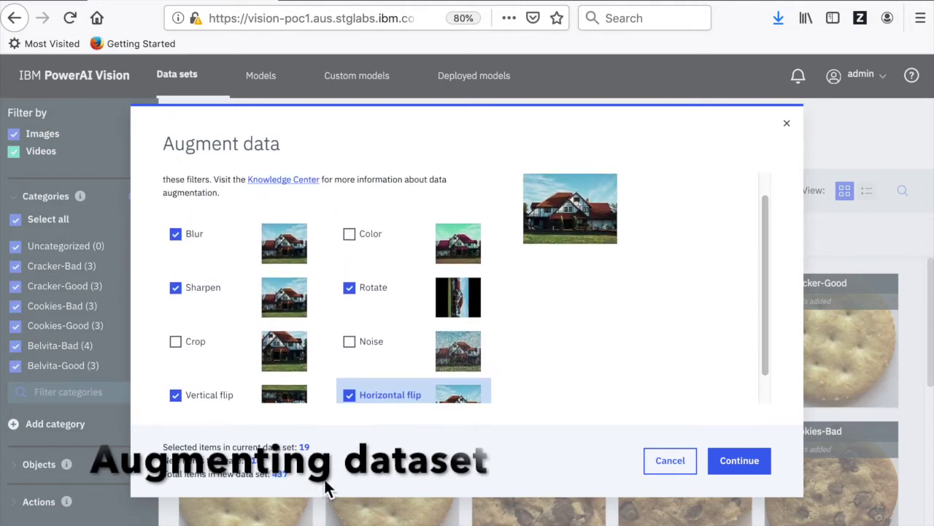
Step: Create the augmented data set with the name Mondelez Snacks Augmented dataset
left_click(743, 479)
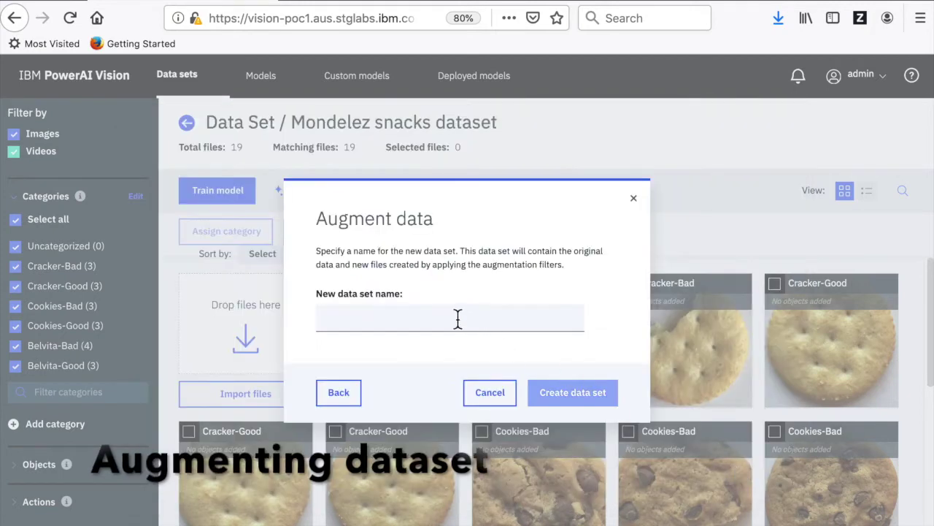
left_click(458, 318)
type("Mondelez Snacks Augmented dataset")
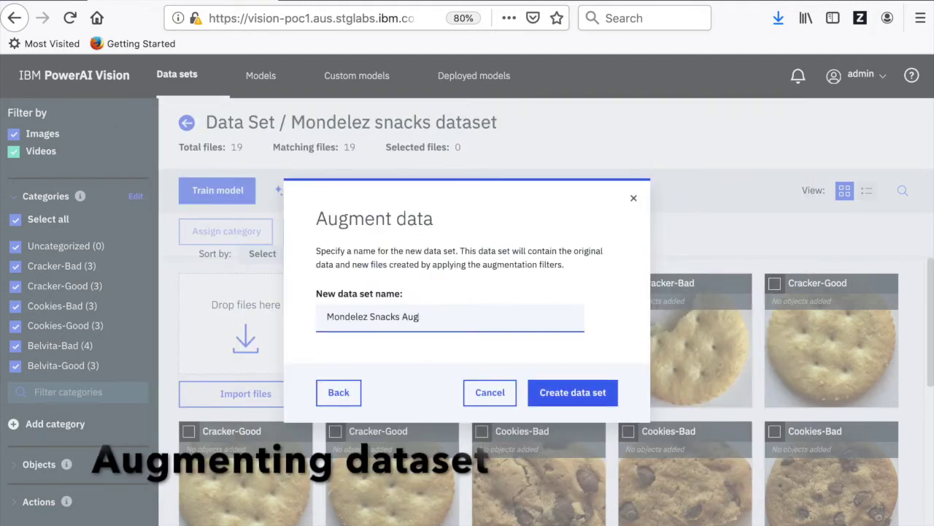
left_click(565, 396)
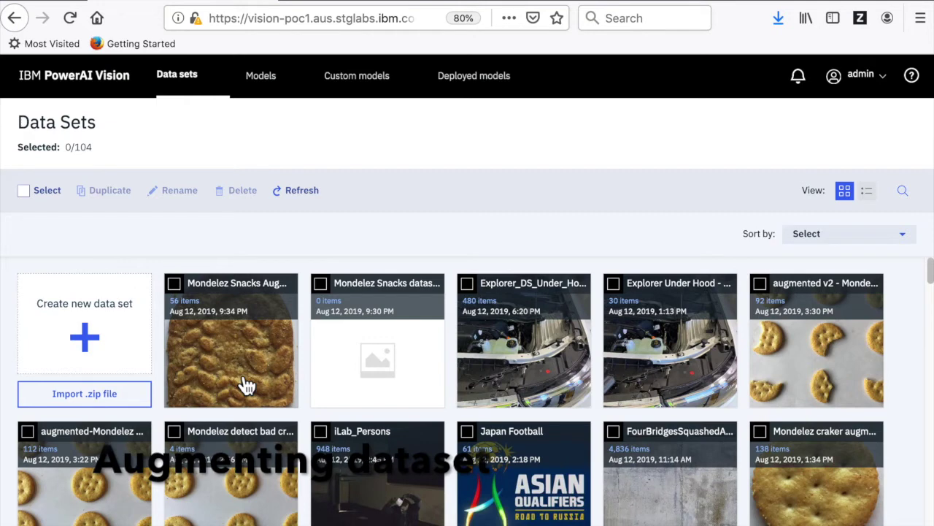
Step: Open Mondelez Snacks Augmented dataset and examine its file count and the number of images per category
left_click(247, 386)
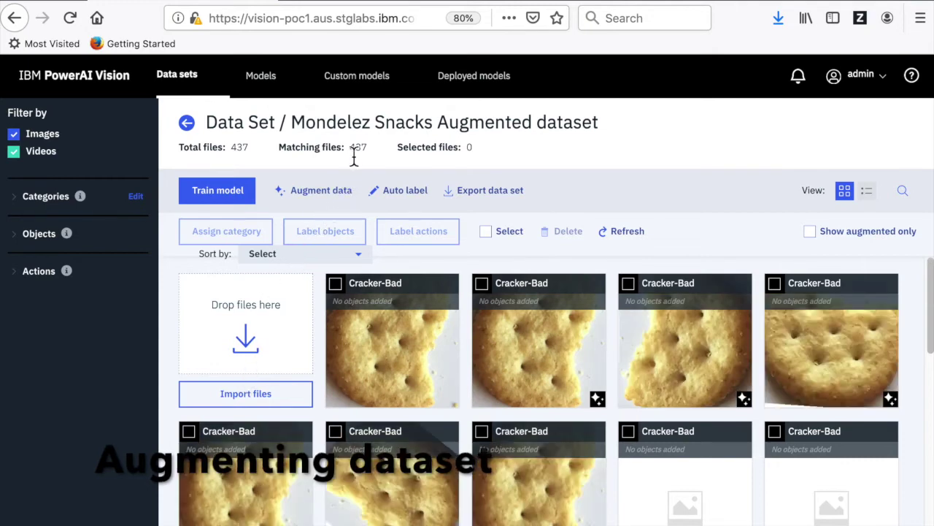
left_click_drag(352, 151, 377, 165)
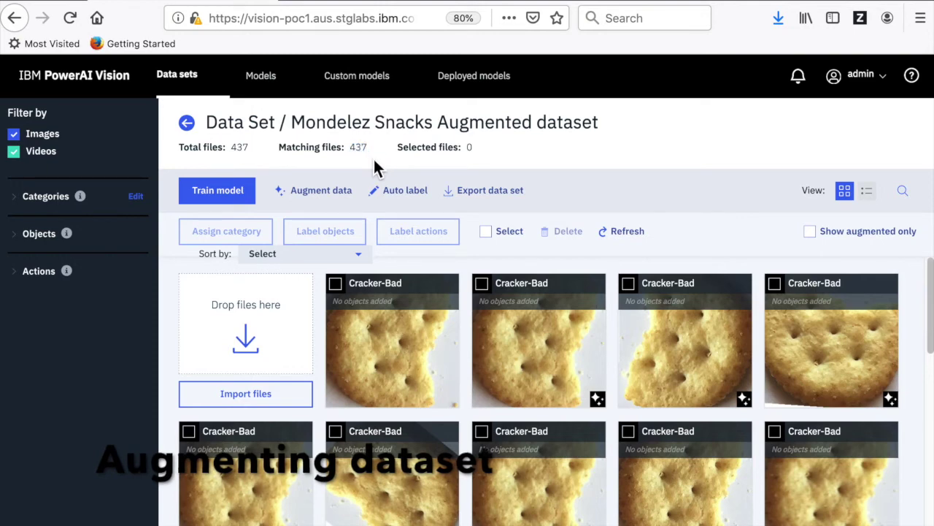
left_click(56, 200)
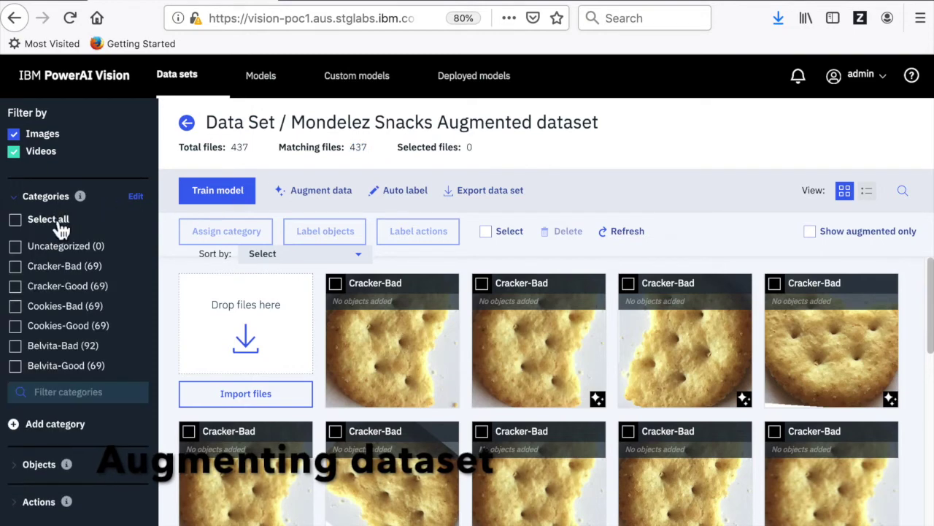
Step: Filter the augmented data set to Cracker-Bad and Cracker-Good and examine its augmented images, enlarging a few of them
left_click(67, 275)
left_click(67, 287)
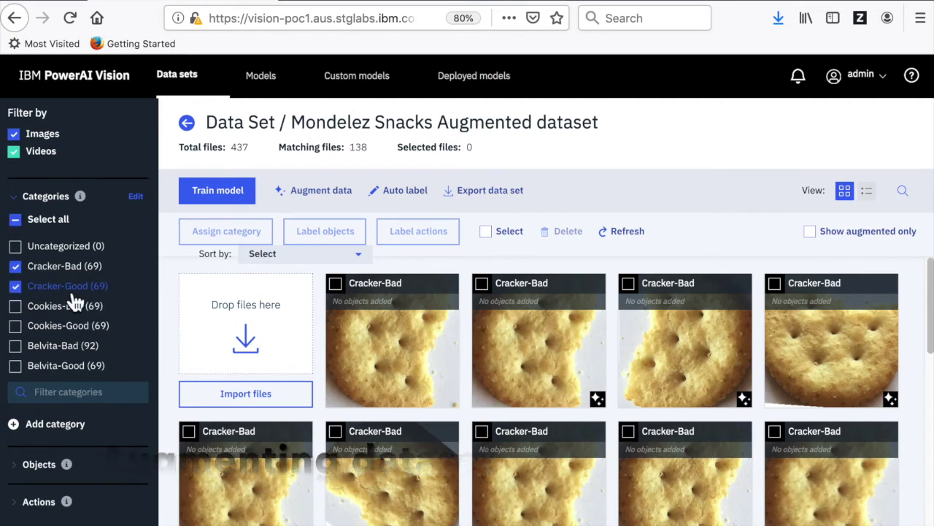
scroll(580, 401, "down", 3)
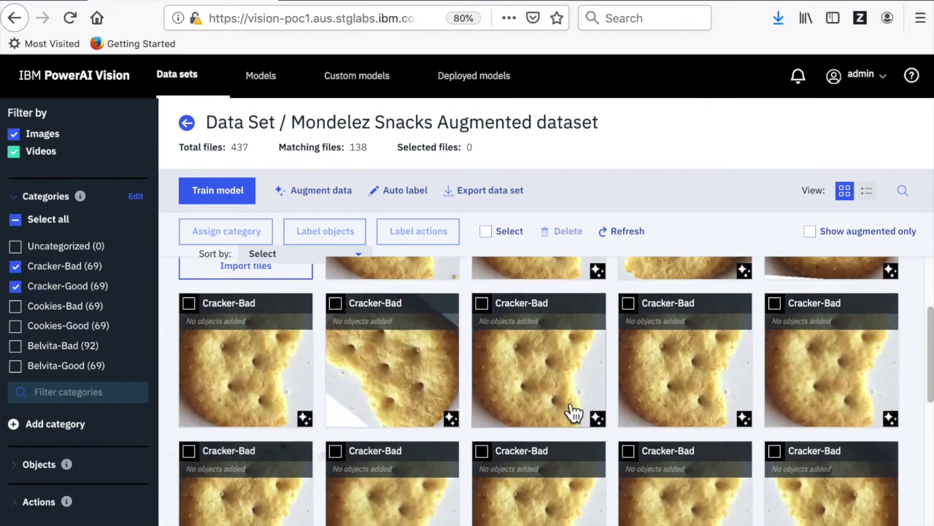
left_click(413, 393)
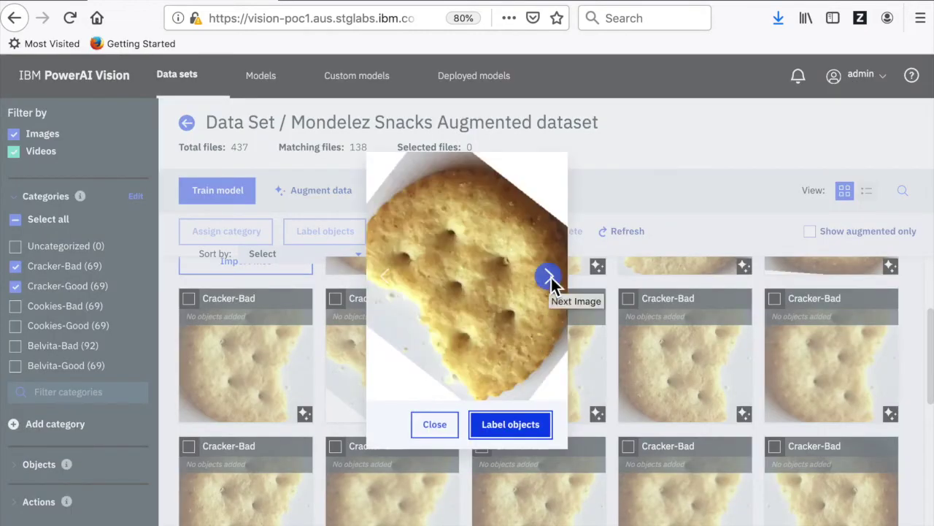
left_click(549, 278)
left_click(457, 429)
scroll(460, 432, "up", 3)
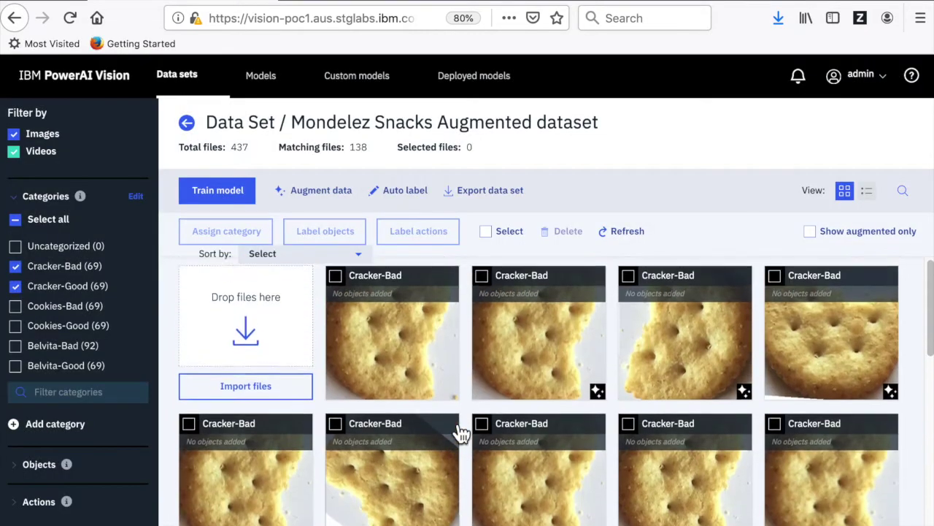
left_click(511, 366)
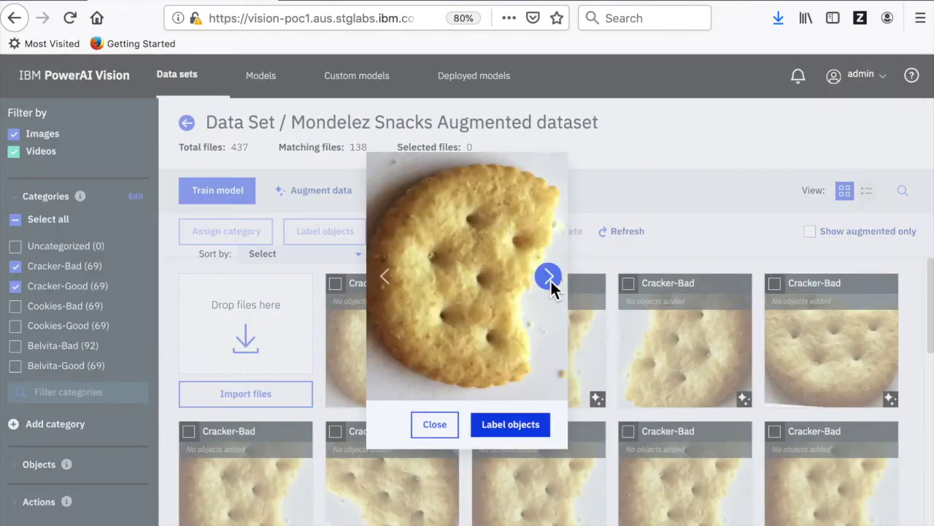
left_click(549, 277)
key("Escape")
scroll(240, 504, "down", 10)
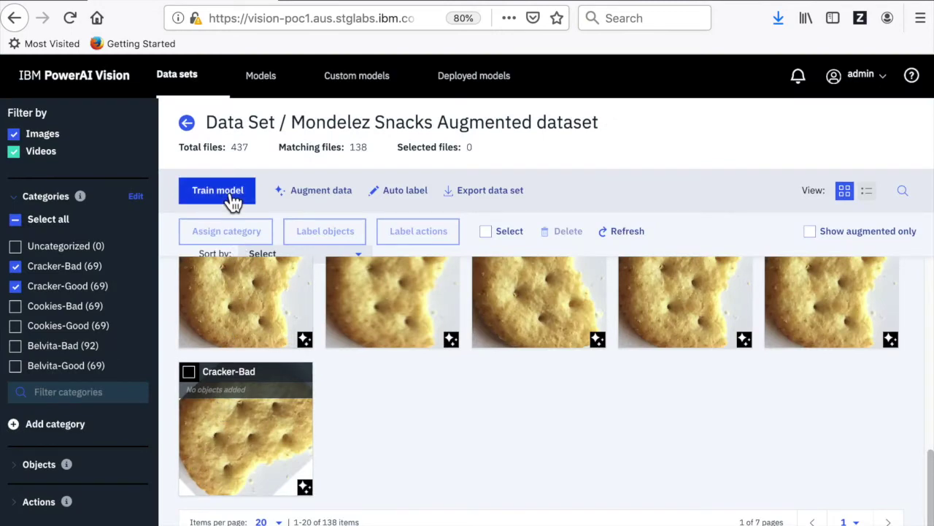
Step: Include all categories and train an image classification model on the augmented data set with System default (GoogLeNet)
left_click(22, 220)
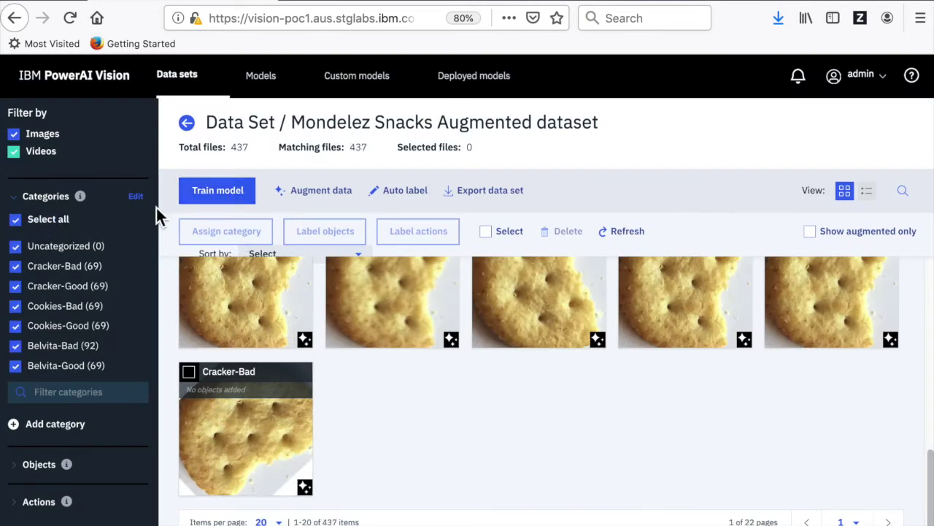
left_click(215, 200)
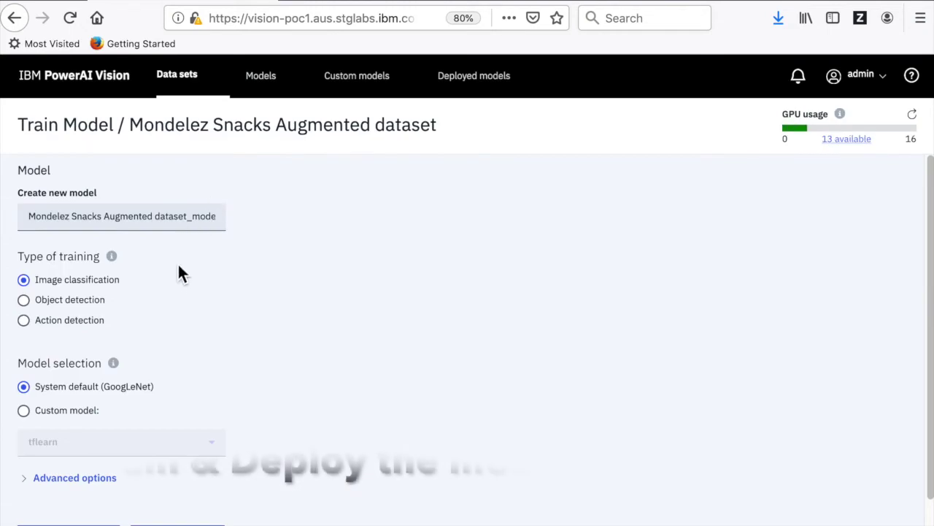
scroll(354, 361, "down", 2)
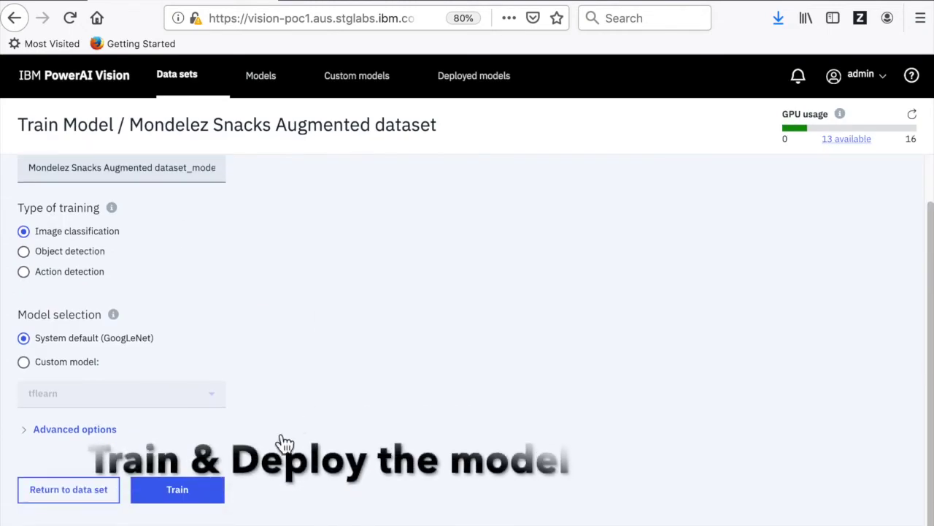
left_click(207, 502)
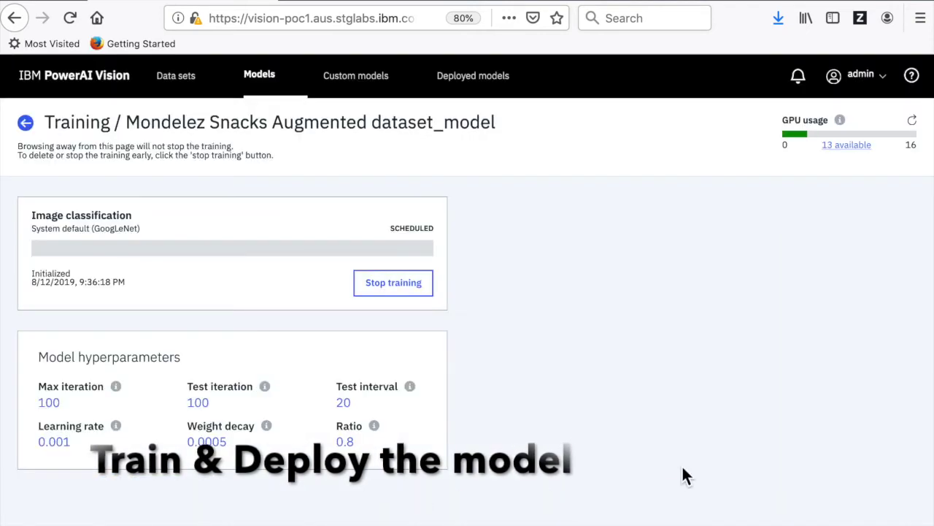
Step: Examine the loss chart, accuracy, hyperparameters, confusion matrix and PR curve of the trained Mondelez snacks model
scroll(682, 468, "down", 3)
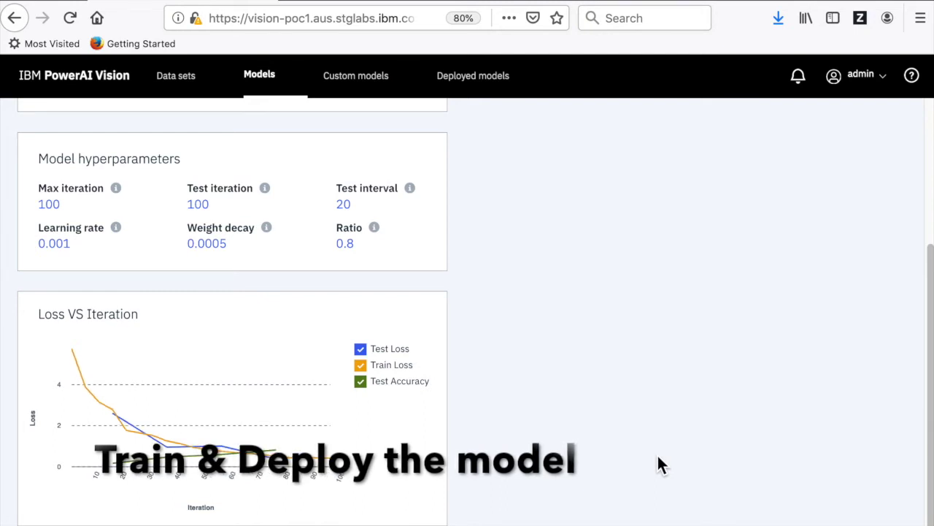
scroll(657, 457, "up", 1)
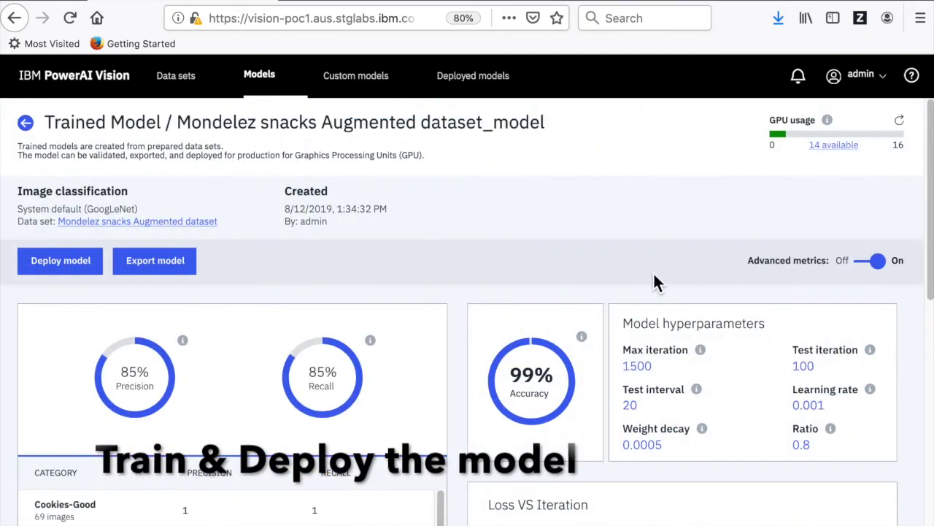
scroll(654, 281, "down", 2)
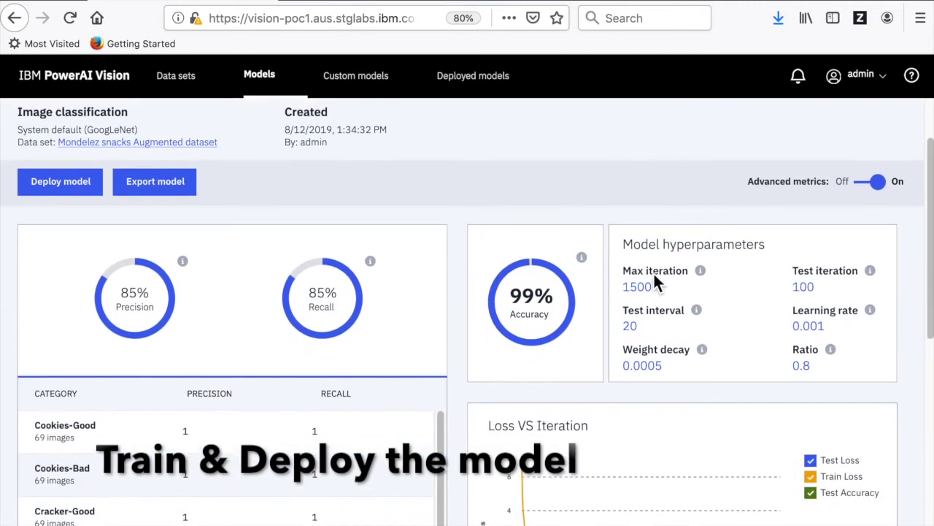
scroll(654, 275, "down", 6)
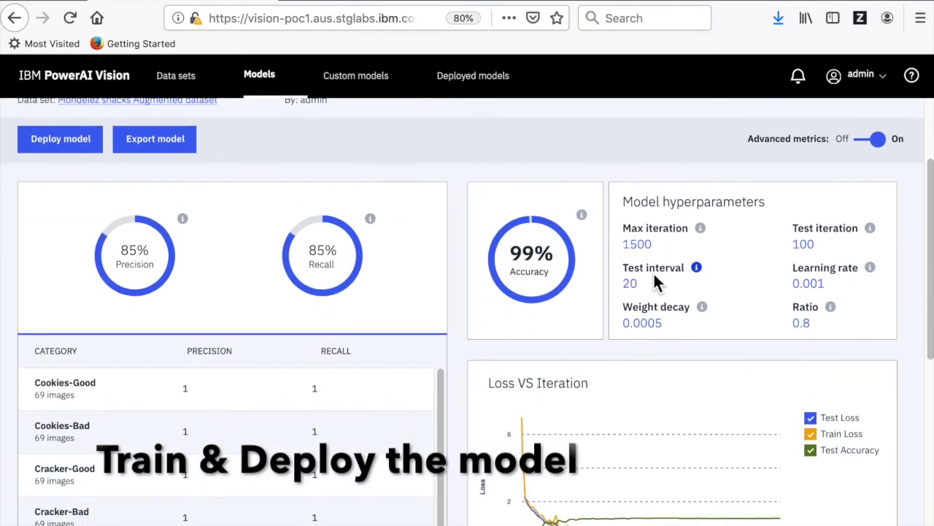
scroll(654, 283, "down", 5)
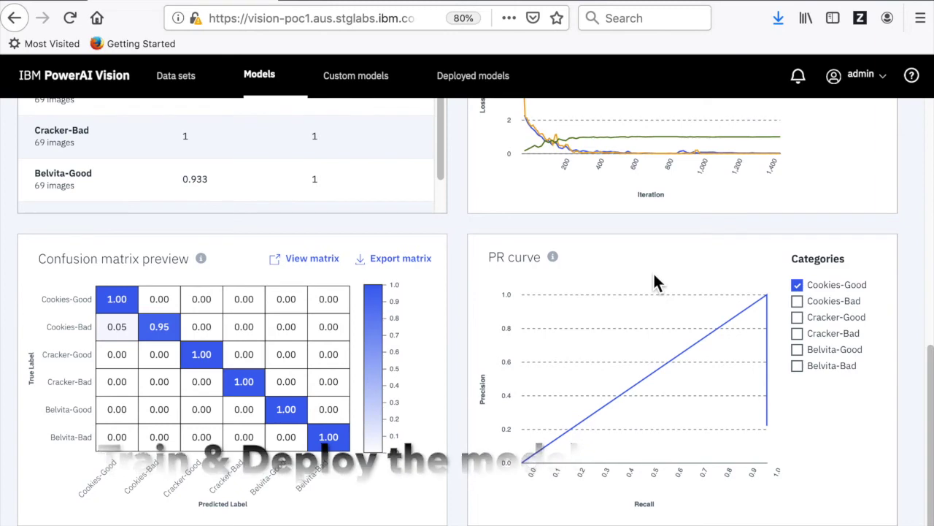
scroll(655, 282, "up", 11)
scroll(654, 282, "up", 2)
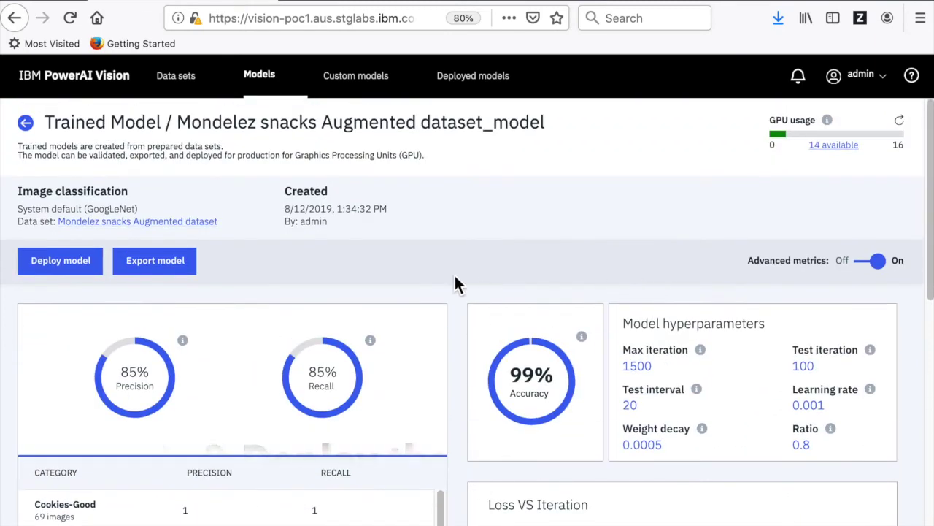
Step: Deploy the trained model as Mondelez snacks Augmented dataset_model and open the deployed model's Test Model section
left_click(62, 269)
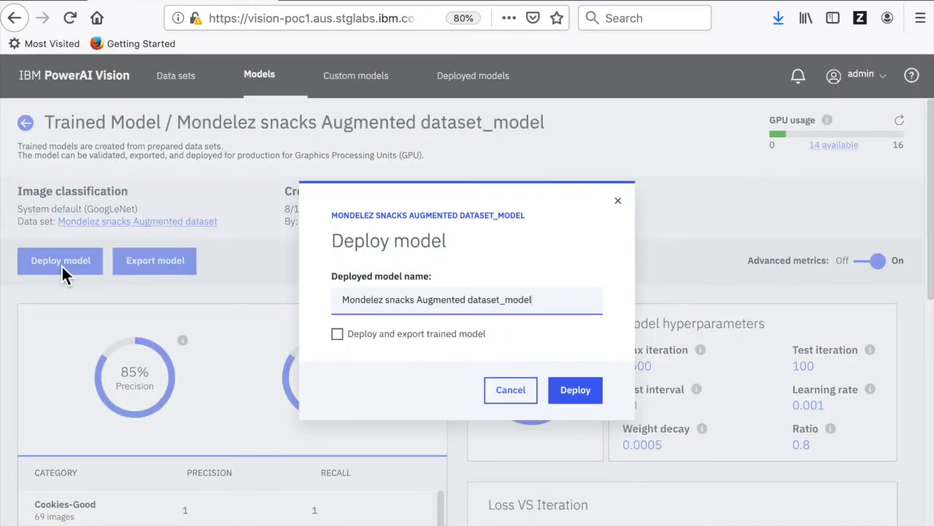
left_click(582, 395)
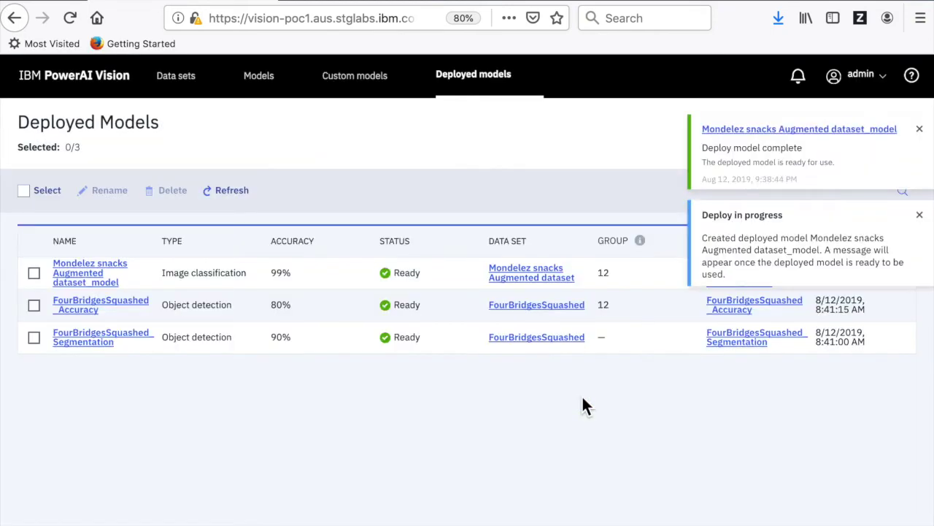
left_click(102, 270)
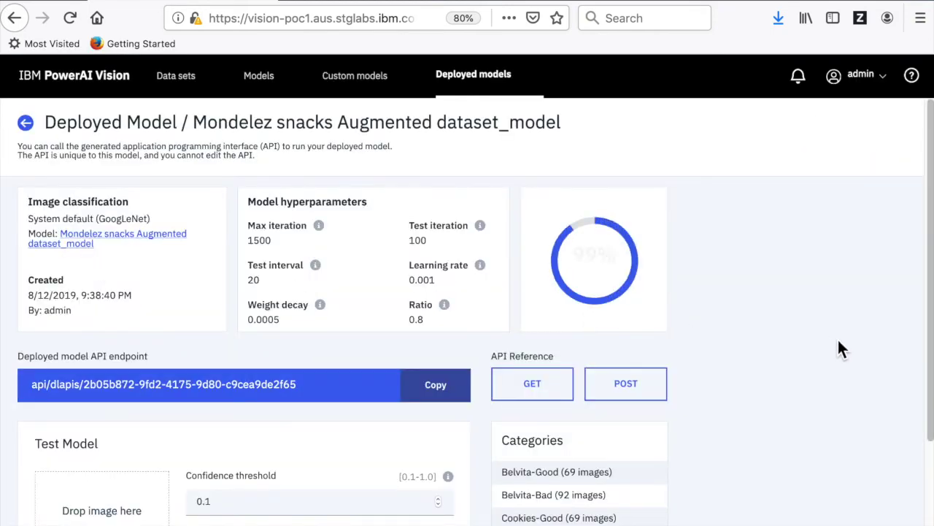
scroll(837, 337, "down", 3)
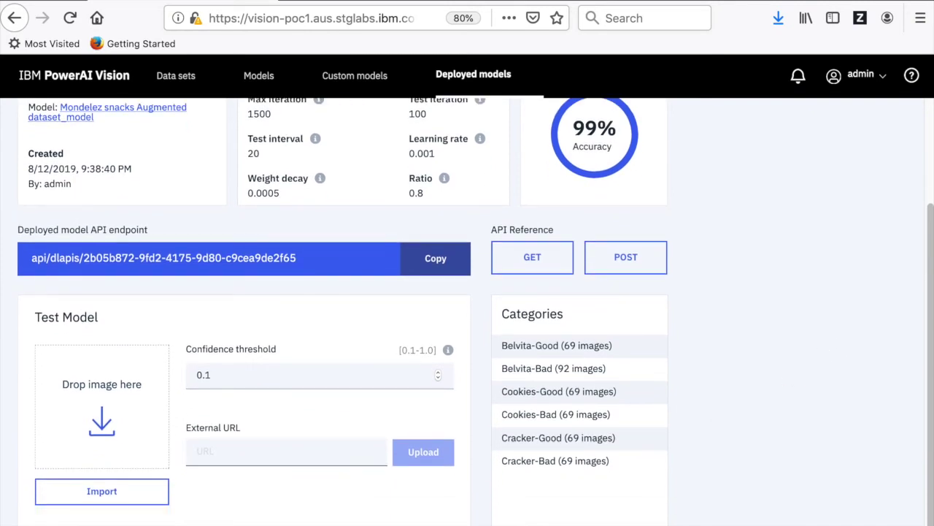
Step: Switch to Finder and submit the whole chocolate-chip cookie image from the testing for classification folder to Test Model
key("super+Tab")
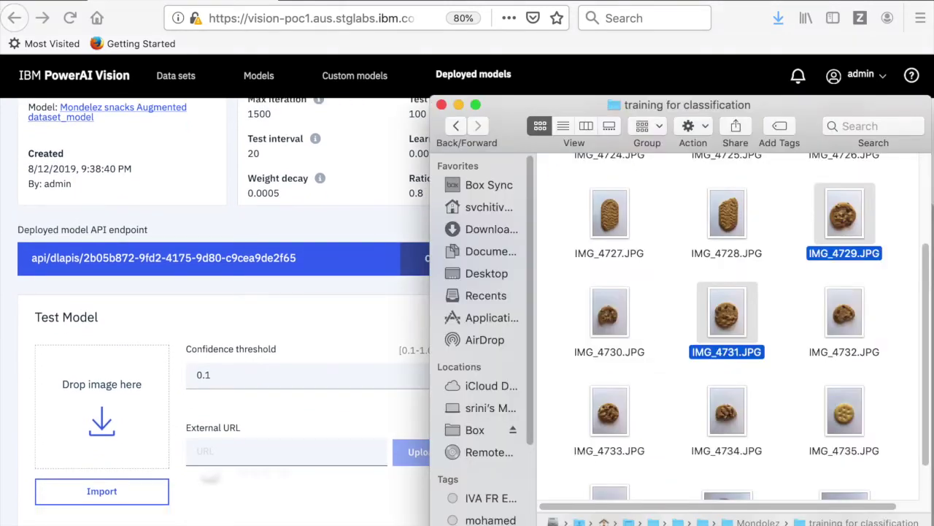
double_click(757, 522)
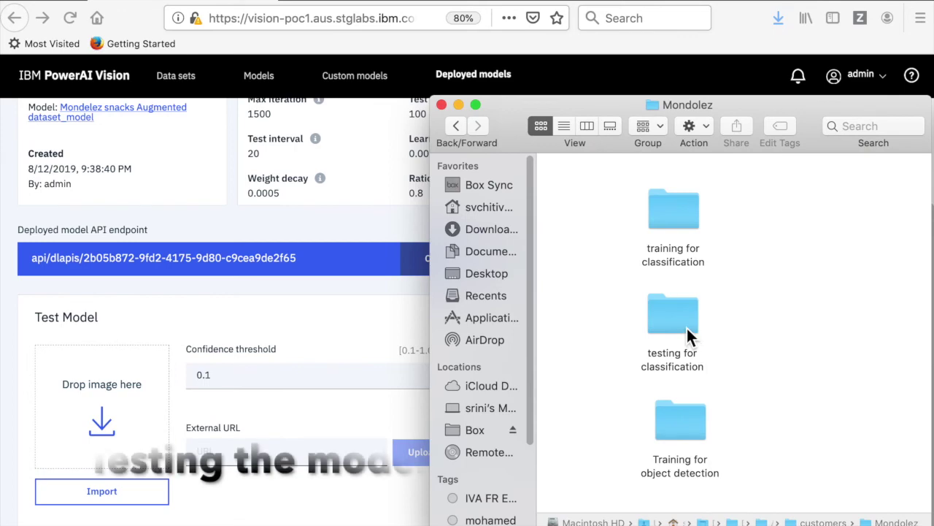
double_click(688, 330)
left_click(581, 205)
left_click_drag(580, 202, 110, 387)
left_click(312, 319)
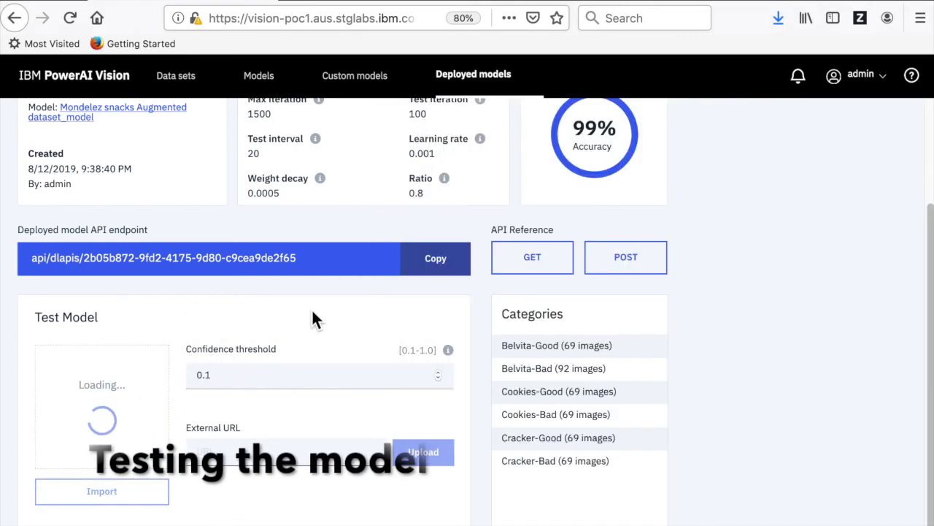
Step: Review the category and confidence predicted for the whole cookie and set the heatmap opacity to 46
scroll(794, 377, "down", 5)
left_click_drag(314, 321, 456, 328)
left_click(466, 364)
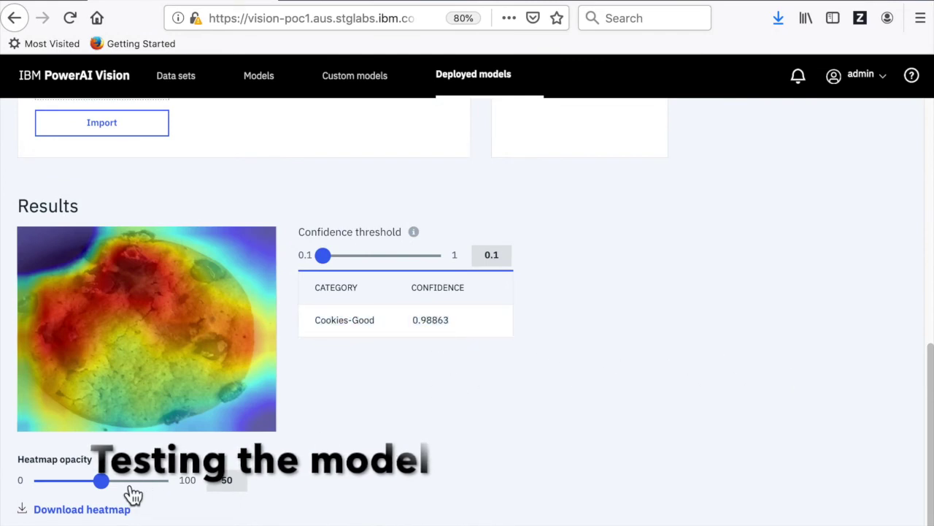
mouse_move(112, 494)
left_mouse_down()
mouse_move(35, 497)
mouse_move(104, 496)
left_mouse_up()
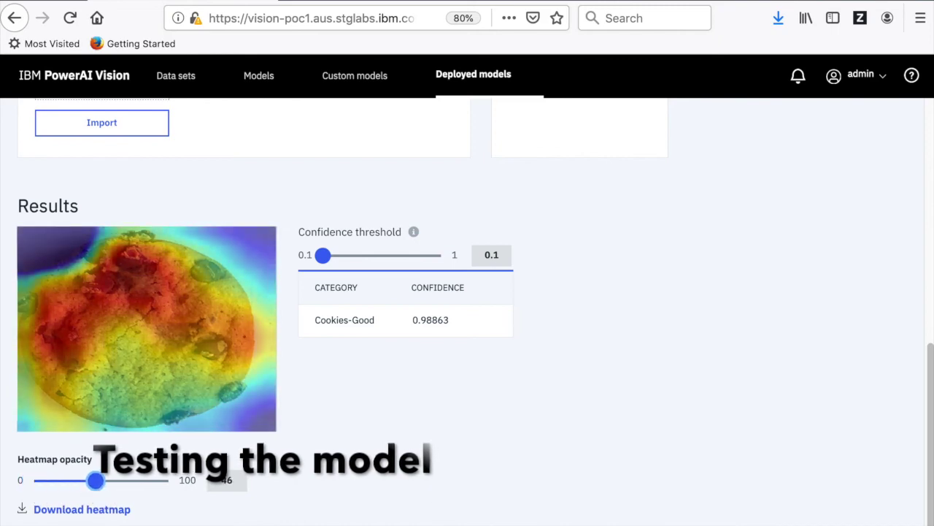
Step: Test the model with the bitten chocolate-chip cookie image, lower the heatmap opacity and review the predicted category
key("super+Tab")
left_click(696, 195)
left_click_drag(697, 195, 210, 216)
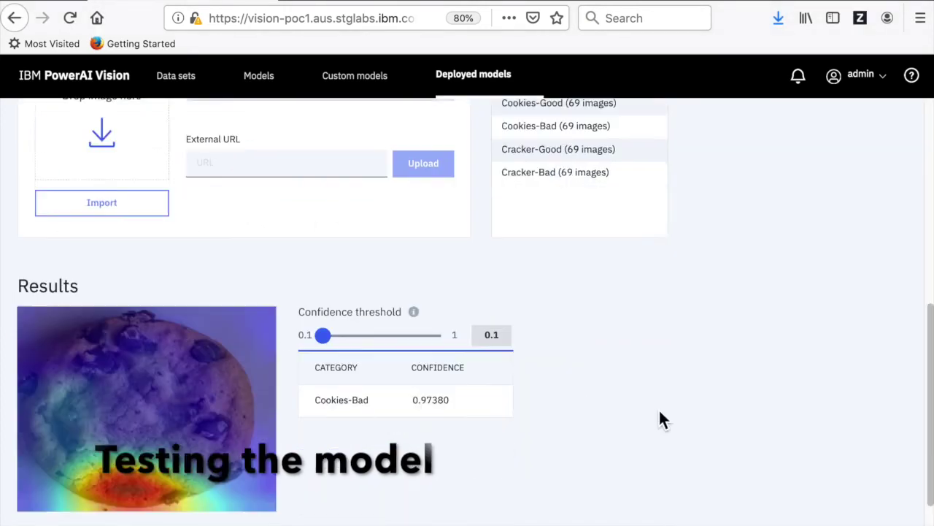
scroll(659, 419, "down", 2)
left_click_drag(96, 480, 69, 482)
left_click_drag(299, 325, 452, 324)
left_click(452, 324)
scroll(565, 468, "up", 2)
Step: Test the model with the broken Belvita biscuit image and set the heatmap opacity to 30
key("super+Tab")
left_click_drag(878, 288, 119, 246)
left_click(388, 390)
scroll(672, 427, "down", 2)
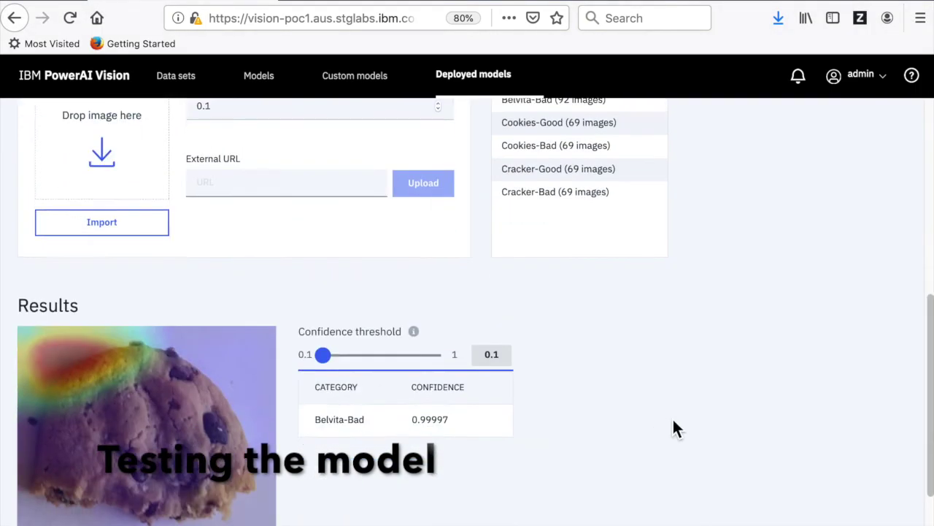
scroll(673, 428, "down", 2)
mouse_move(69, 482)
left_mouse_down()
mouse_move(44, 485)
mouse_move(74, 481)
left_mouse_up()
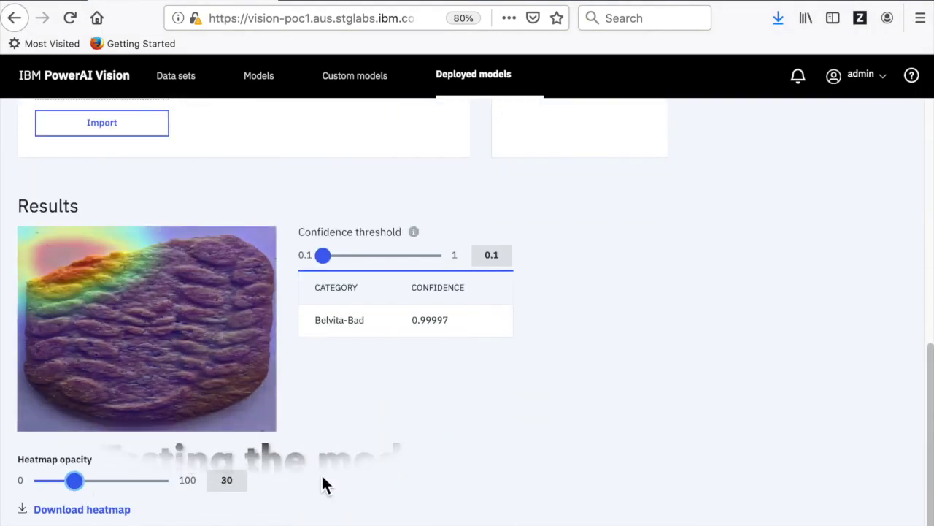
Step: Test the model with the broken cracker image, keeping heatmap opacity at 30, and review its category and confidence
scroll(438, 467, "up", 3)
key("super+Tab")
left_click_drag(691, 380, 133, 250)
left_click(394, 343)
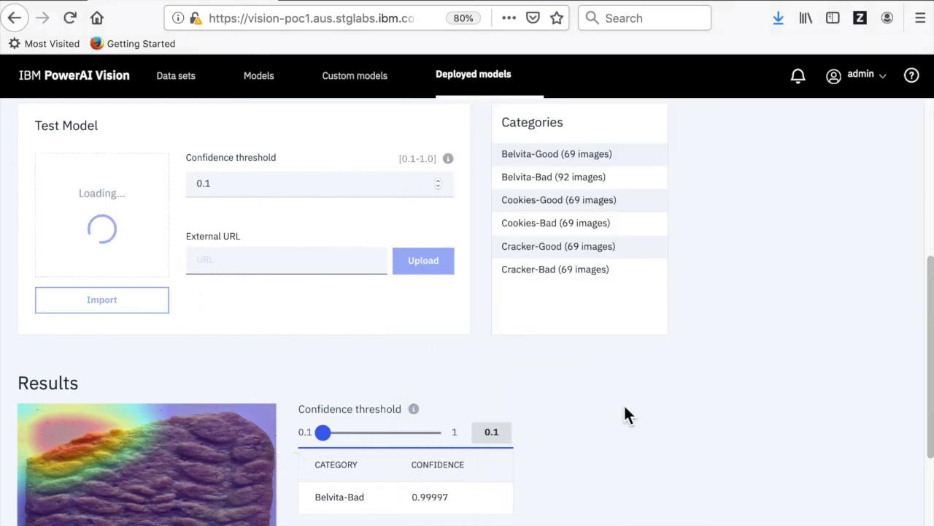
scroll(626, 414, "down", 2)
mouse_move(76, 481)
left_mouse_down()
mouse_move(52, 487)
mouse_move(74, 482)
left_mouse_up()
left_click_drag(336, 350, 315, 327)
left_click(434, 400)
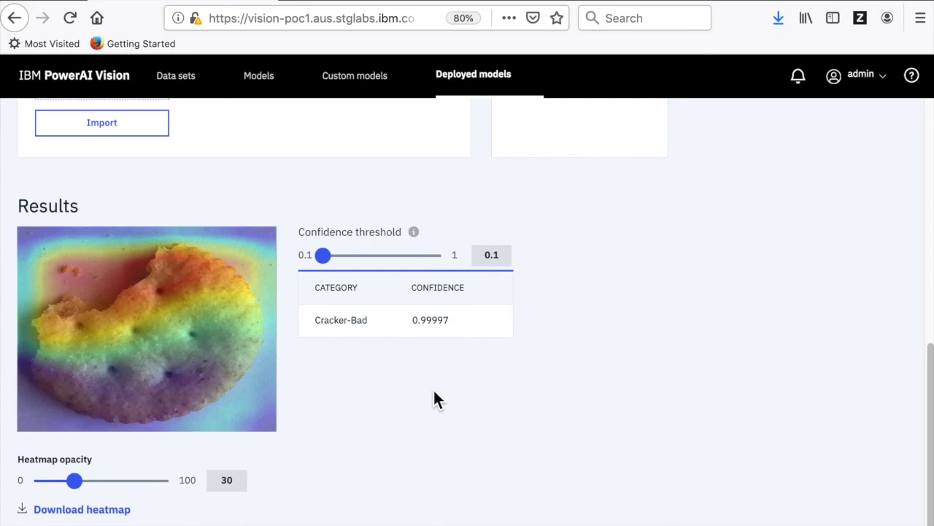